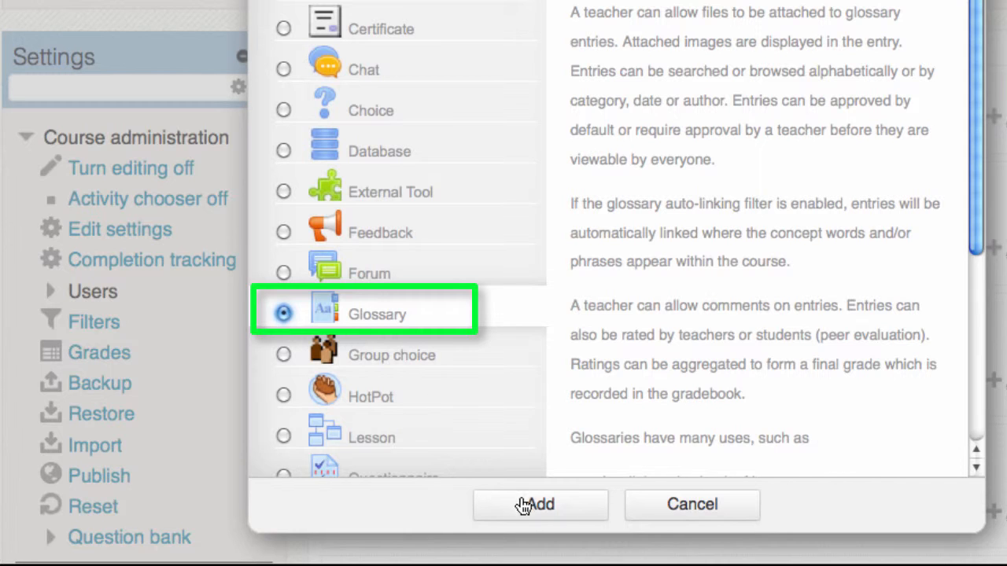
Add a Glossary activity to the course and name it "Test".
{"action": "left_click", "coordinate": [525, 506]}
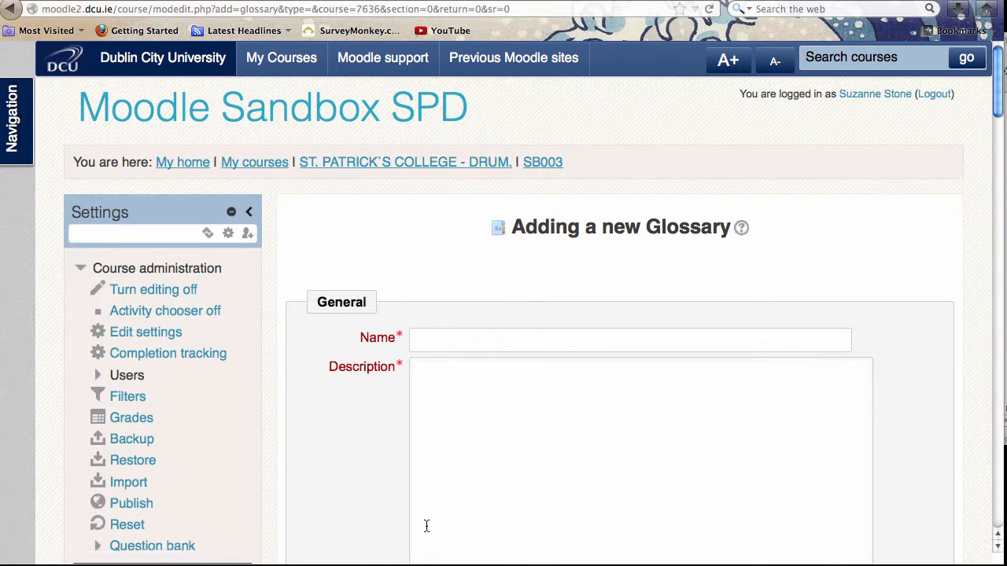
{"action": "left_click", "coordinate": [425, 340]}
{"action": "type", "text": "Test"}
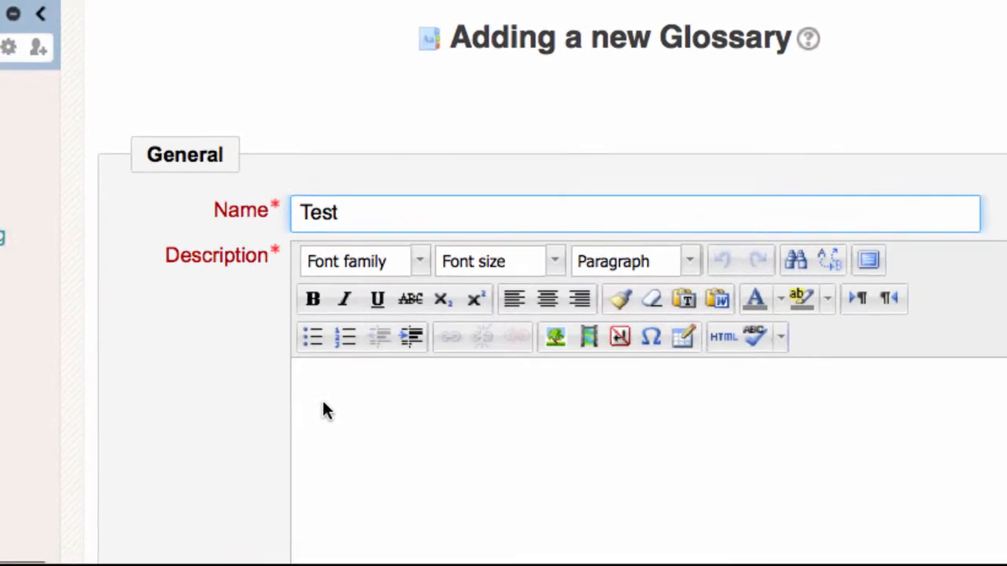
Enter the glossary description "Please add at least three contributions to this glossary.".
{"action": "left_click", "coordinate": [430, 467]}
{"action": "type", "text": "Pleas"}
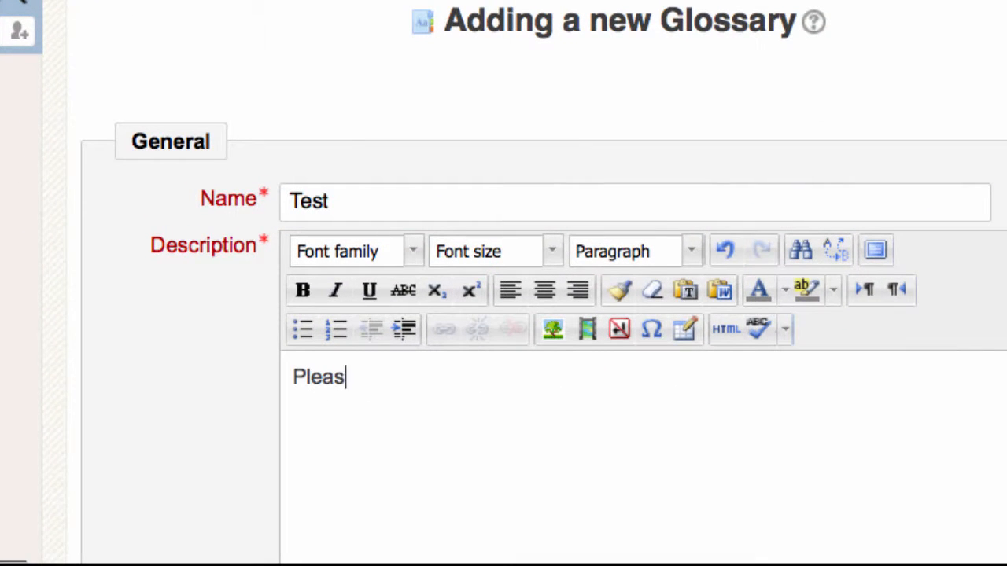
{"action": "type", "text": "e add at least"}
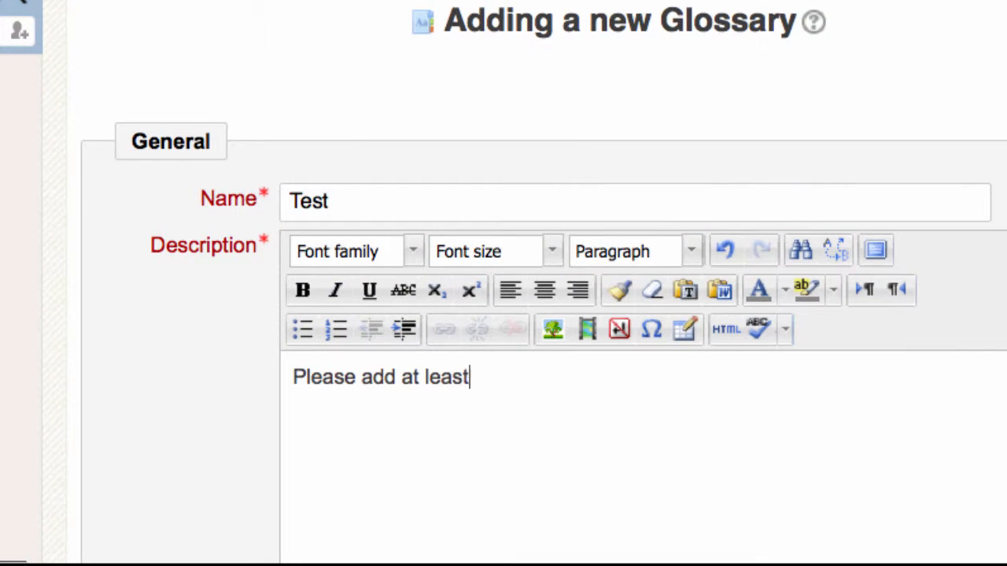
{"action": "type", "text": " three cont"}
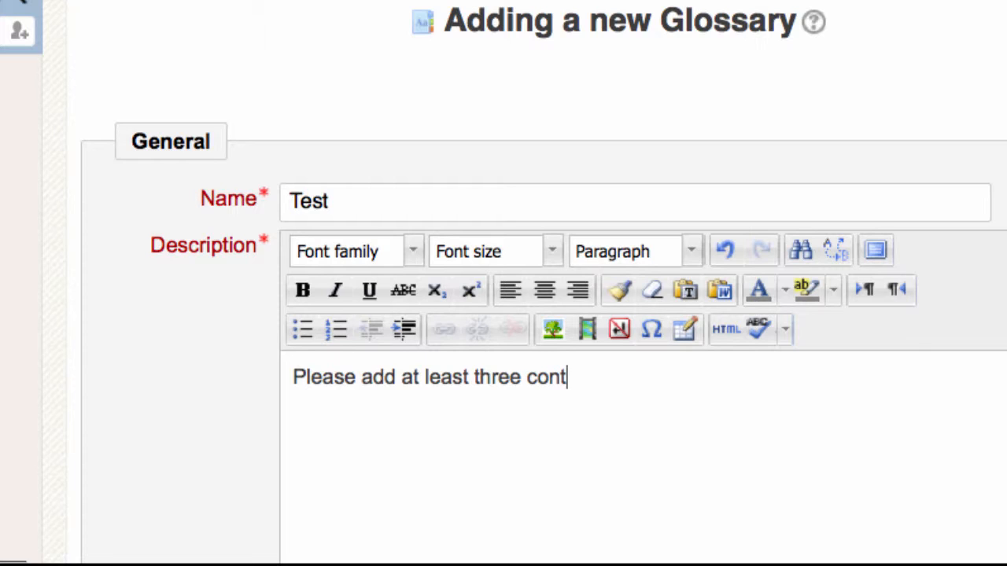
{"action": "type", "text": "ributions"}
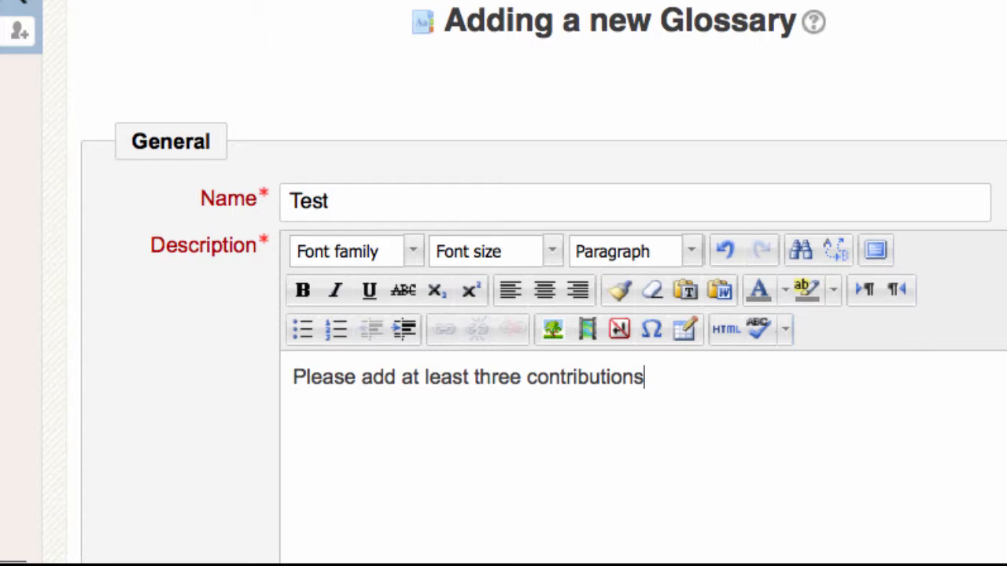
{"action": "type", "text": " to this glossary."}
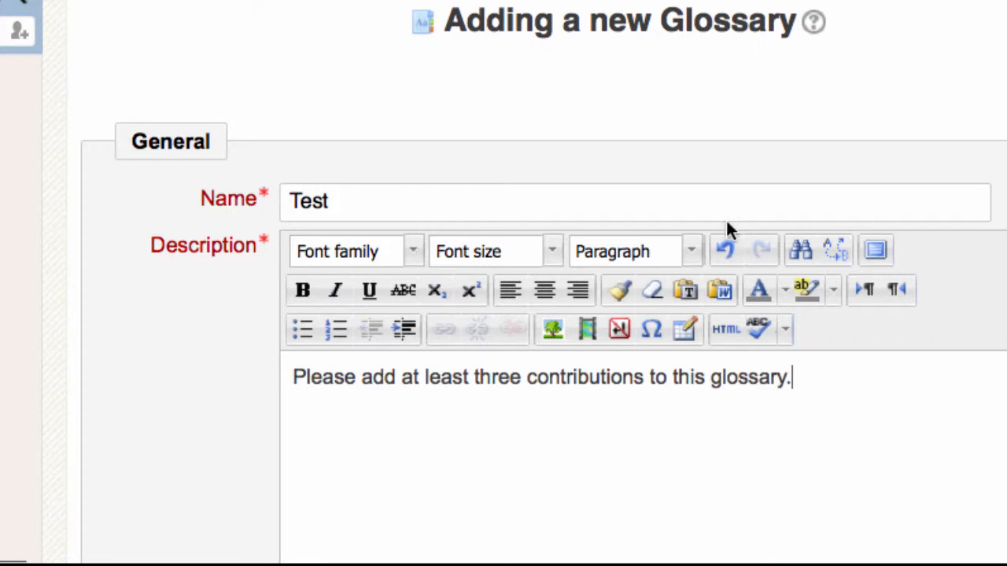
Enable displaying the description on the course page and set the entries shown per page to 5.
{"action": "scroll", "coordinate": [542, 283], "scroll_direction": "down", "scroll_amount": 8}
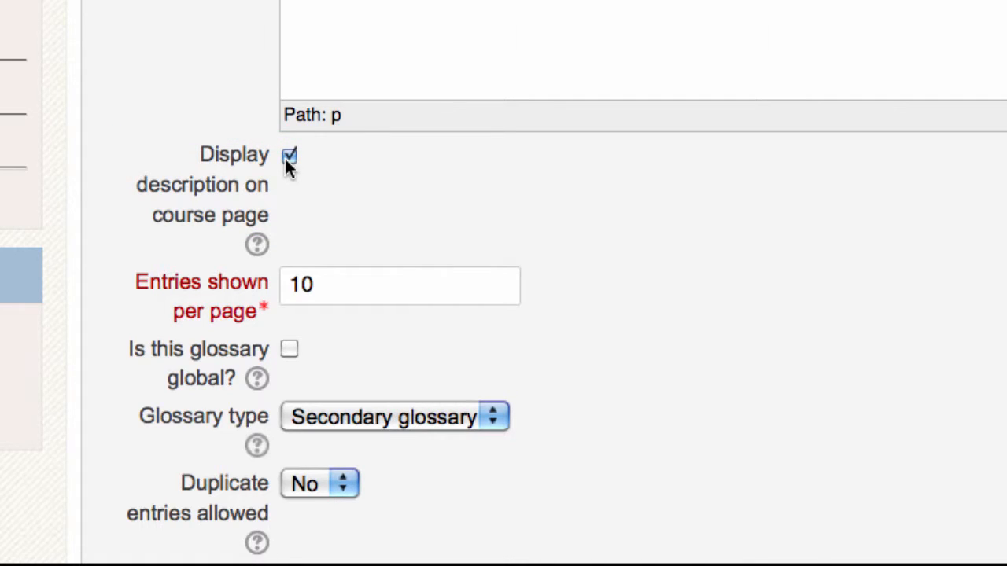
{"action": "left_click", "coordinate": [317, 286]}
{"action": "key", "text": "BackSpace"}
{"action": "key", "text": "BackSpace"}
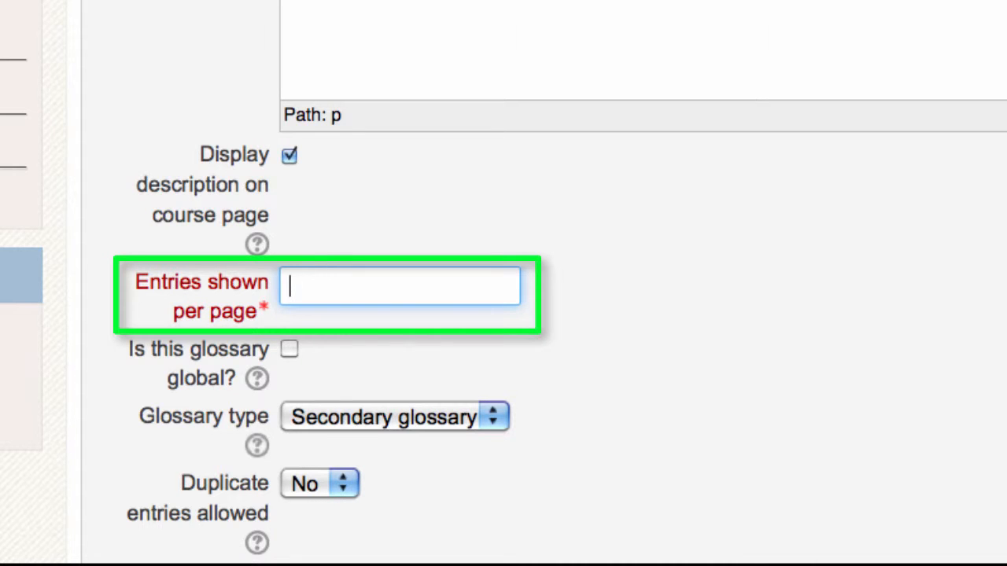
{"action": "type", "text": "5"}
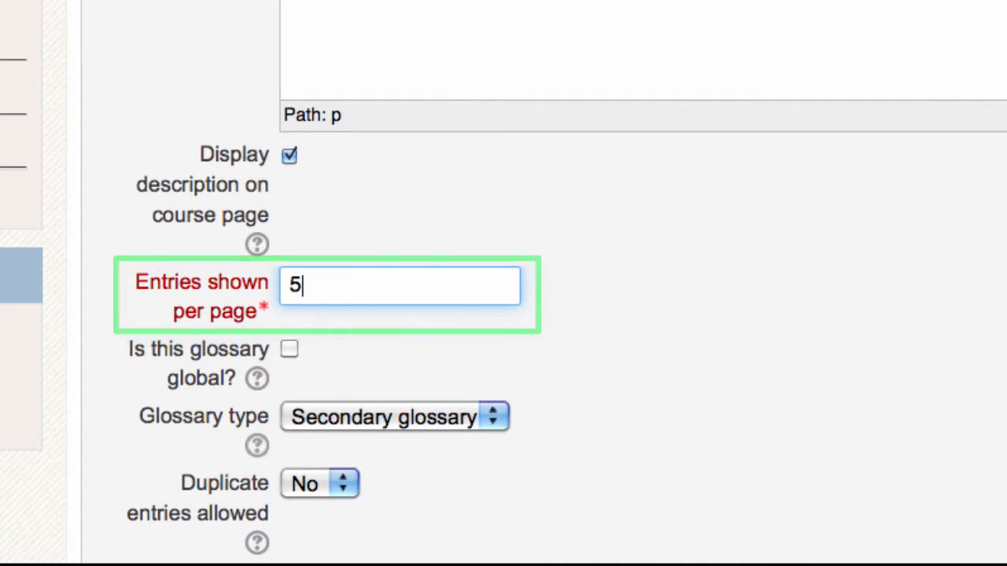
Set the glossary type to Main glossary and choose No for duplicate entries allowed.
{"action": "left_click", "coordinate": [492, 422]}
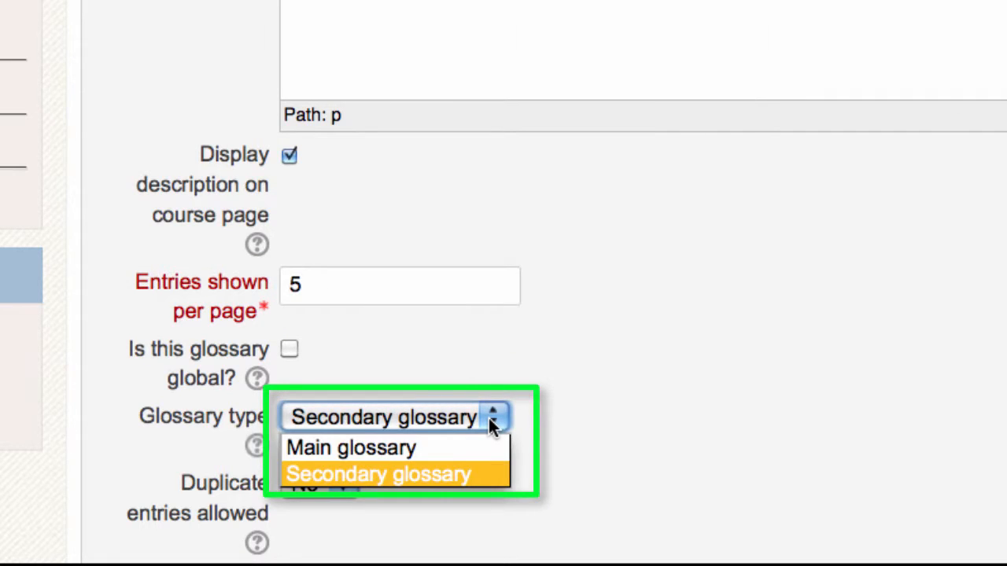
{"action": "left_click", "coordinate": [457, 454]}
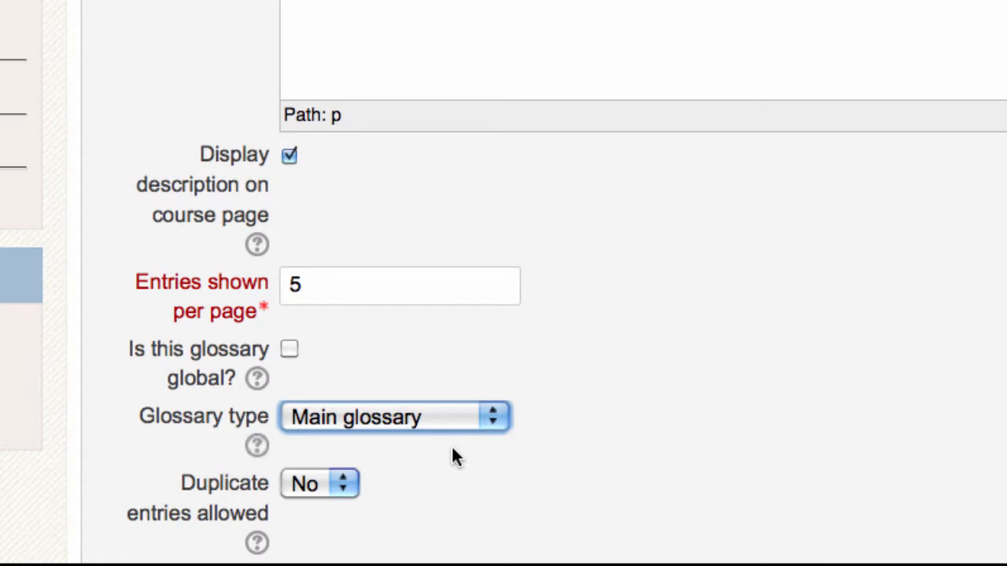
{"action": "left_click", "coordinate": [338, 483]}
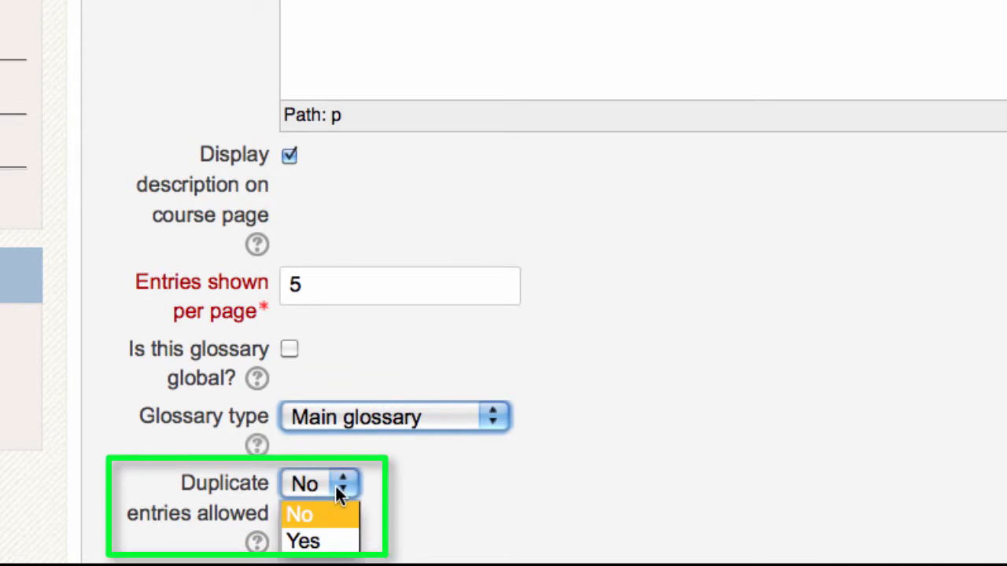
{"action": "left_click", "coordinate": [305, 513]}
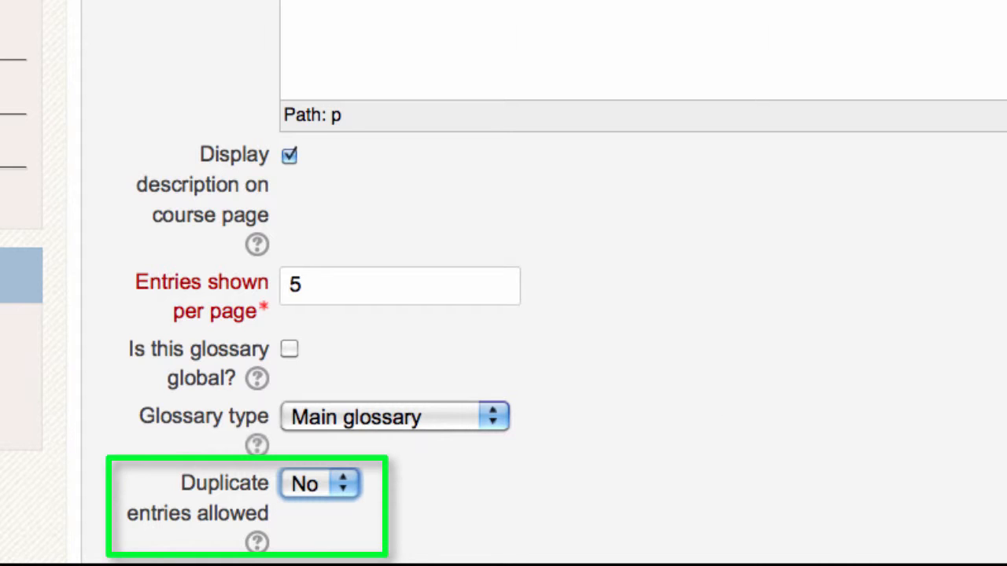
Choose Yes for allowing a print view of the glossary.
{"action": "scroll", "coordinate": [344, 526], "scroll_direction": "down", "scroll_amount": 5}
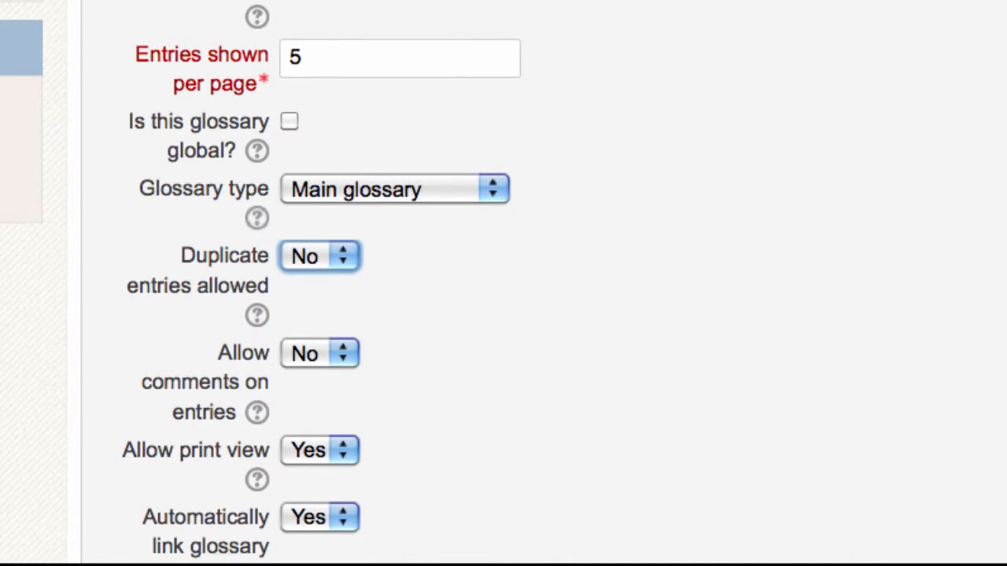
{"action": "left_click", "coordinate": [343, 449]}
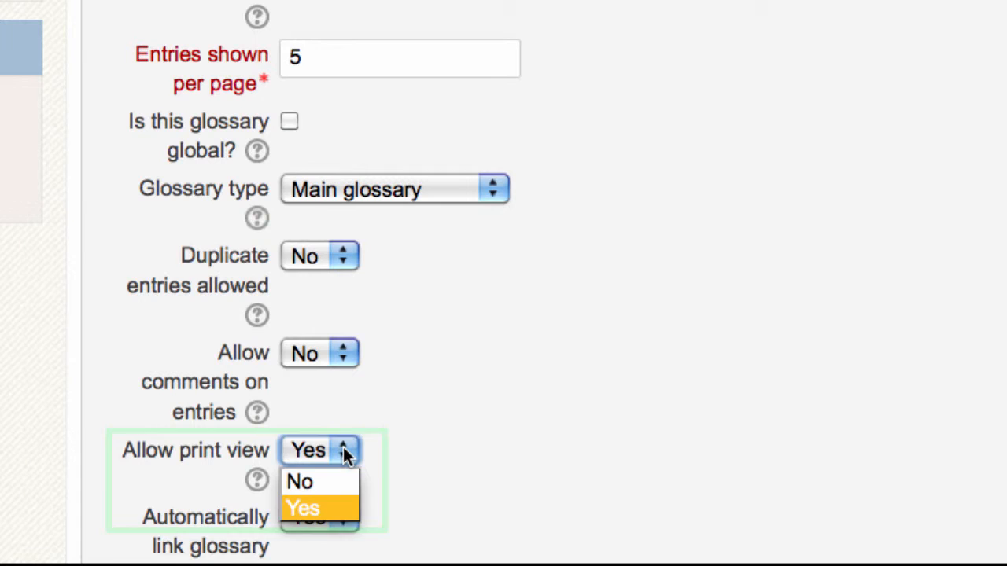
{"action": "left_click", "coordinate": [314, 504]}
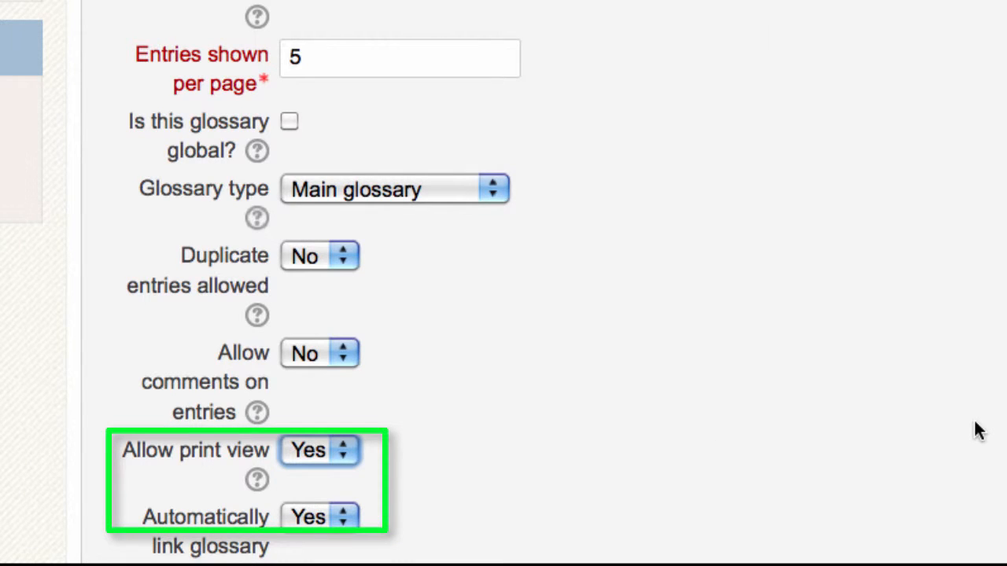
Set Approved by default to No and choose "Simple, dictionary style" as the display format.
{"action": "scroll", "coordinate": [974, 423], "scroll_direction": "down", "scroll_amount": 2}
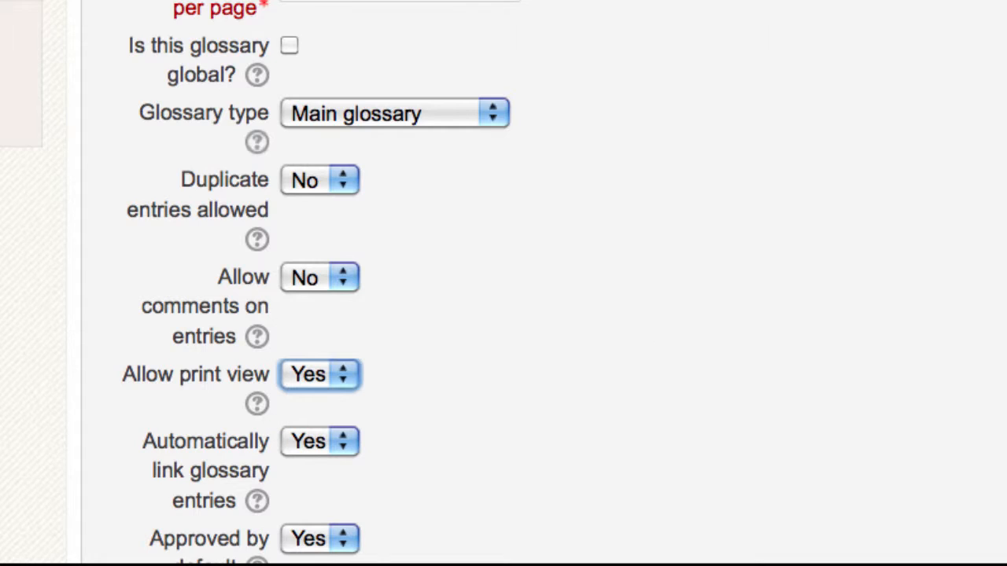
{"action": "scroll", "coordinate": [503, 283], "scroll_direction": "down", "scroll_amount": 3}
{"action": "scroll", "coordinate": [503, 284], "scroll_direction": "down", "scroll_amount": 2}
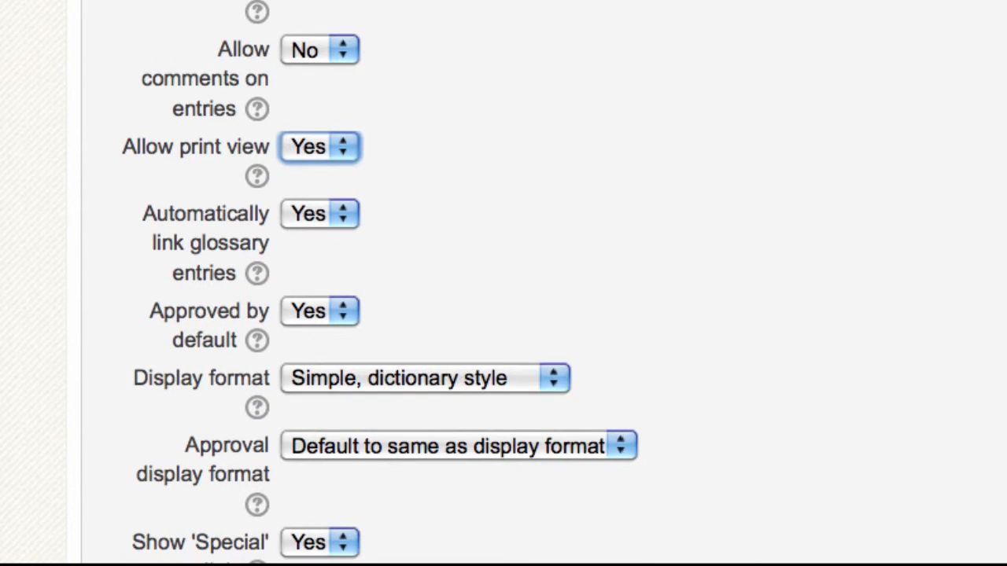
{"action": "left_click", "coordinate": [344, 312]}
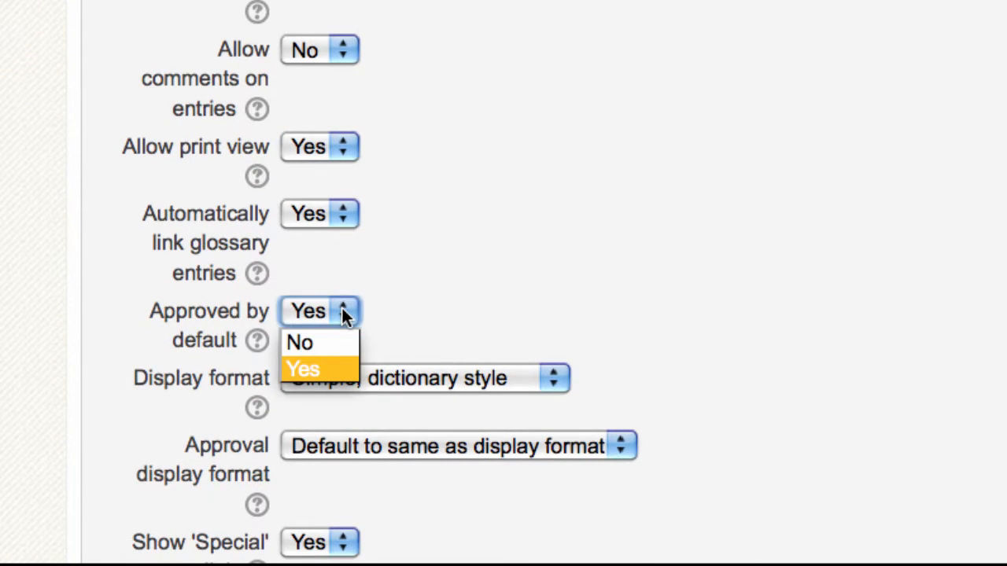
{"action": "left_click", "coordinate": [328, 345]}
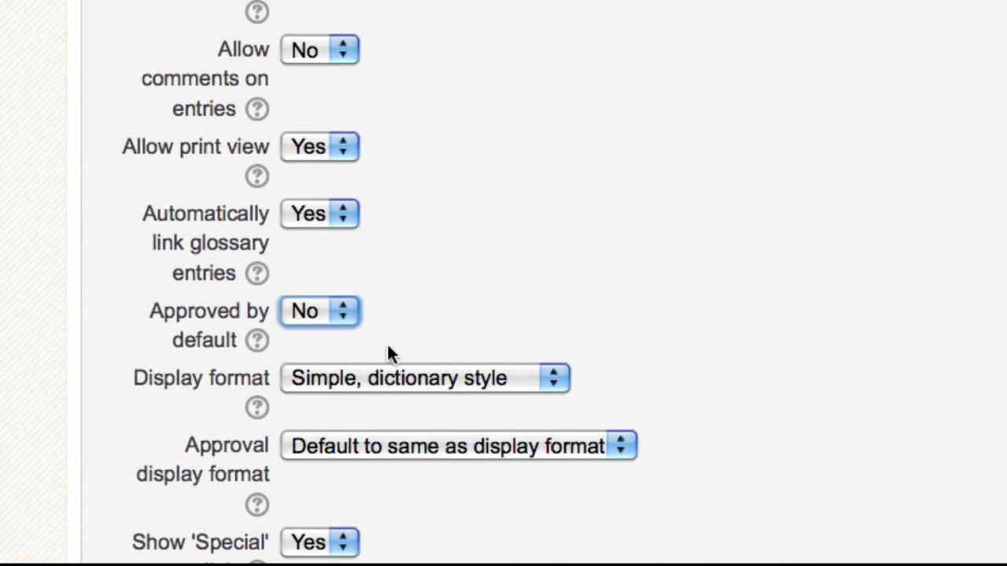
{"action": "left_click", "coordinate": [555, 380]}
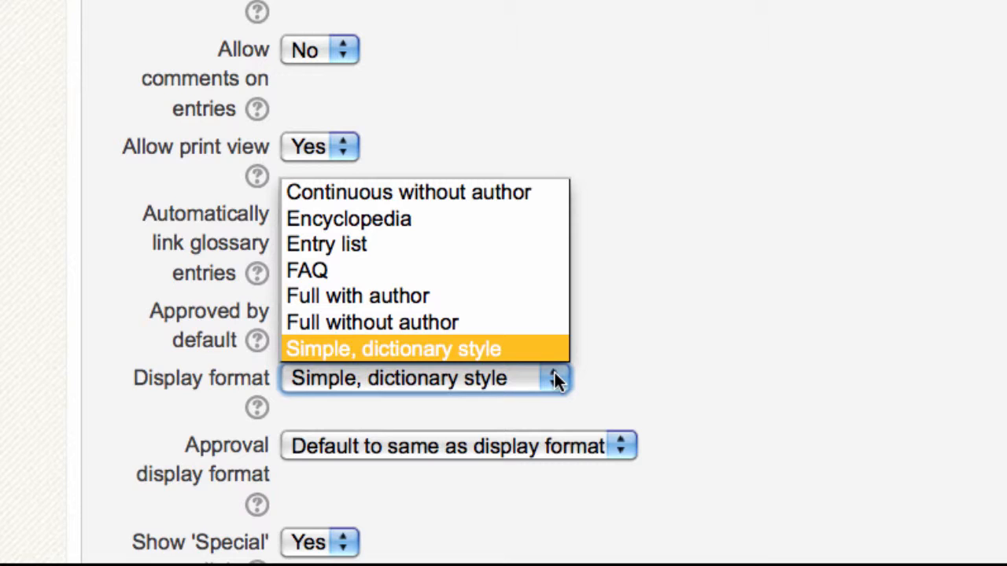
{"action": "left_click", "coordinate": [508, 355]}
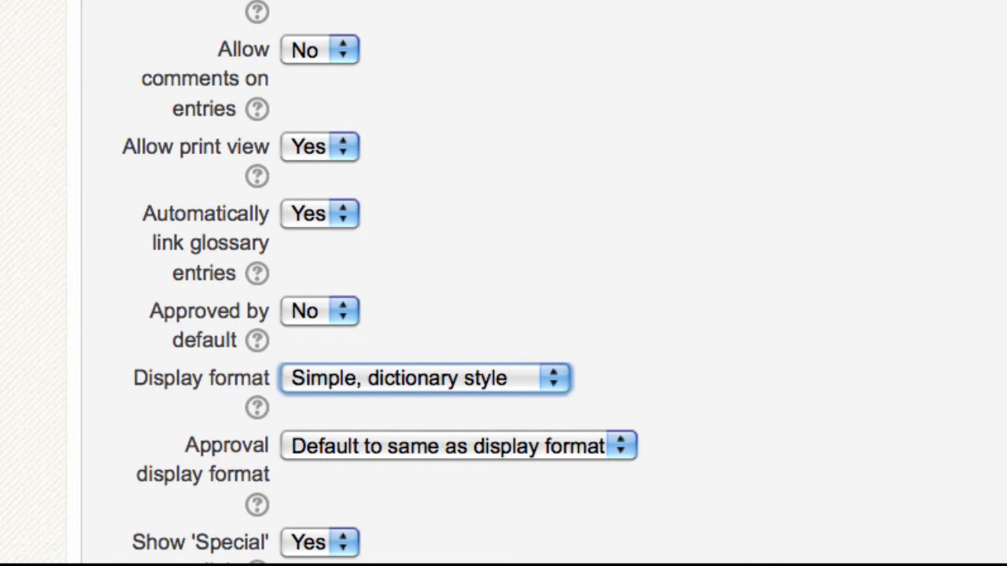
Choose Yes for showing the alphabet, and save and display the new glossary.
{"action": "scroll", "coordinate": [503, 283], "scroll_direction": "down", "scroll_amount": 4}
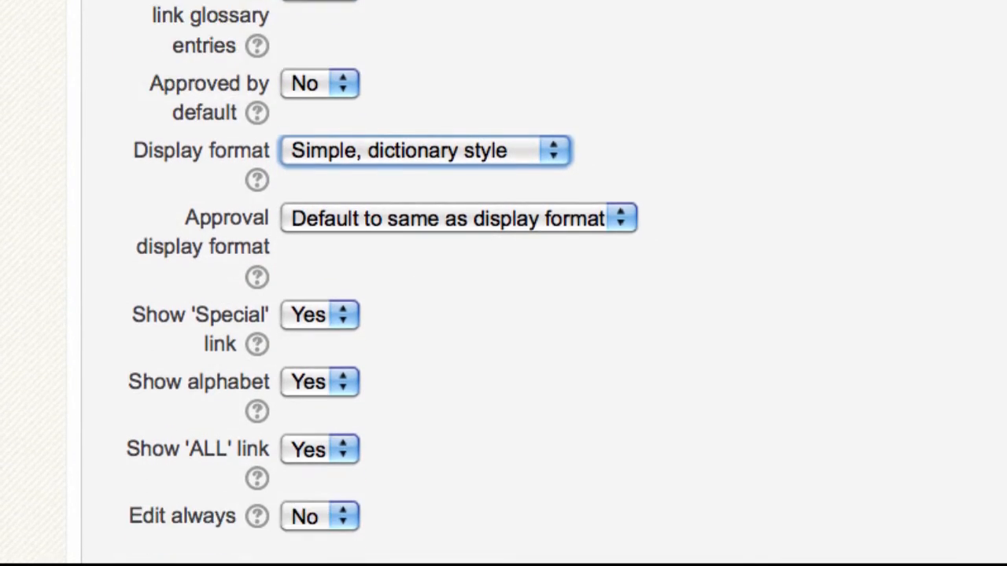
{"action": "left_click", "coordinate": [338, 312]}
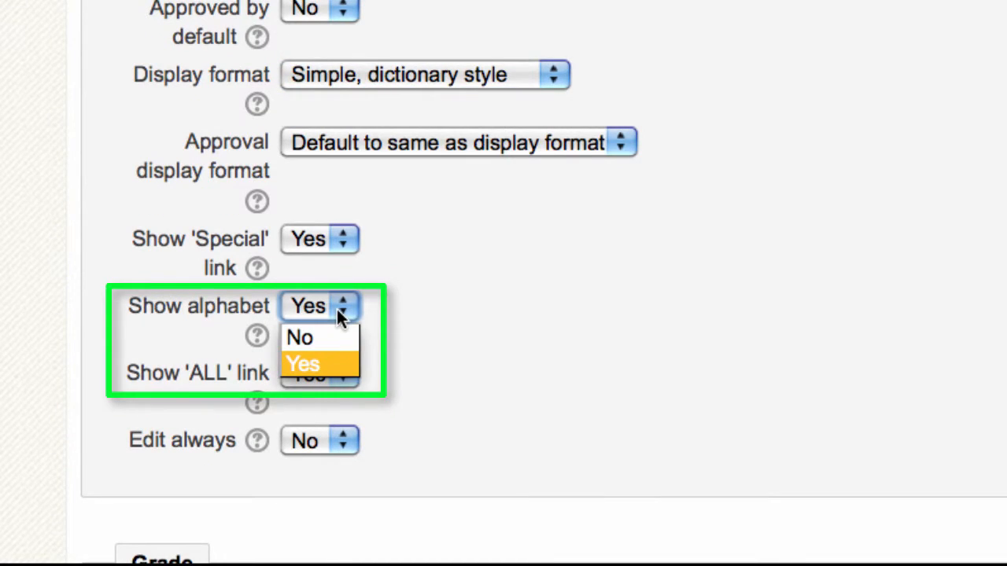
{"action": "left_click", "coordinate": [340, 373]}
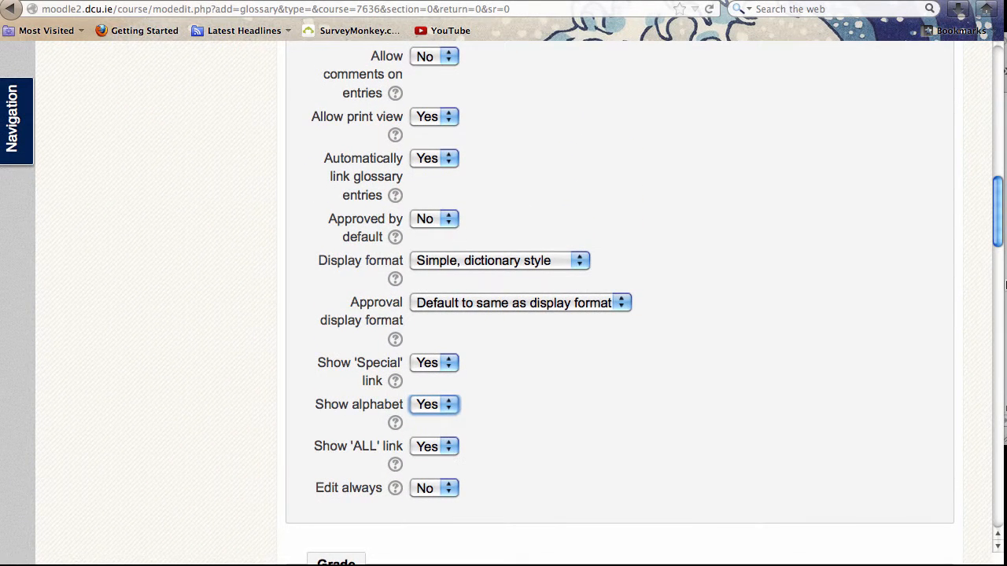
{"action": "left_click_drag", "start_coordinate": [999, 236], "coordinate": [1004, 527]}
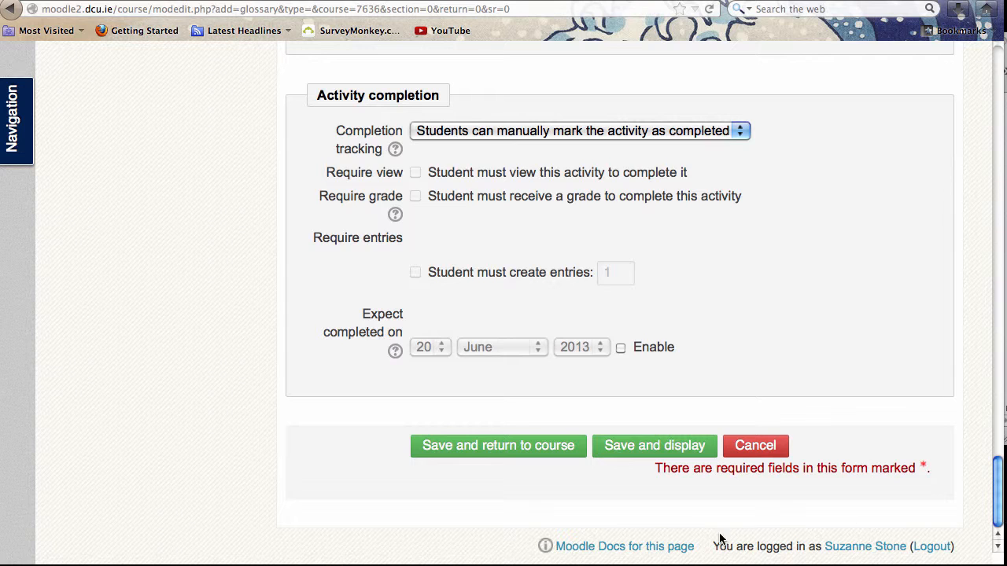
{"action": "left_click", "coordinate": [630, 453]}
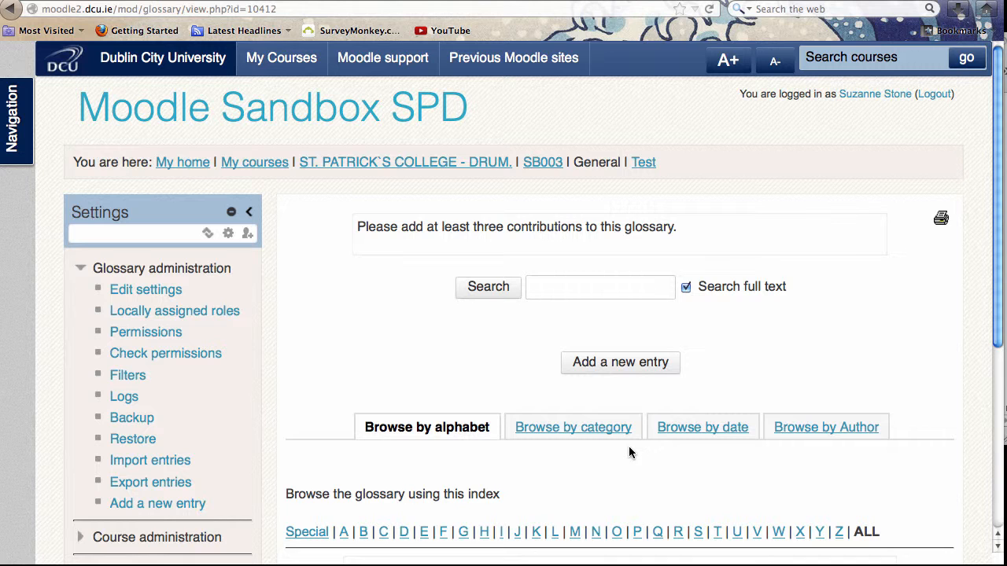
Start a new entry in the Test glossary with the concept "Moodle".
{"action": "left_click", "coordinate": [633, 372]}
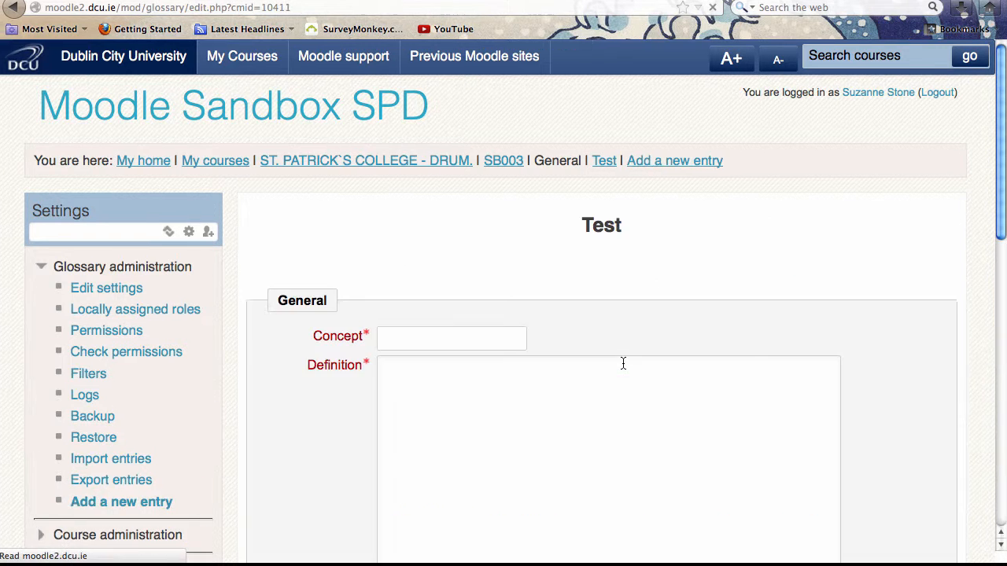
{"action": "left_click", "coordinate": [474, 344]}
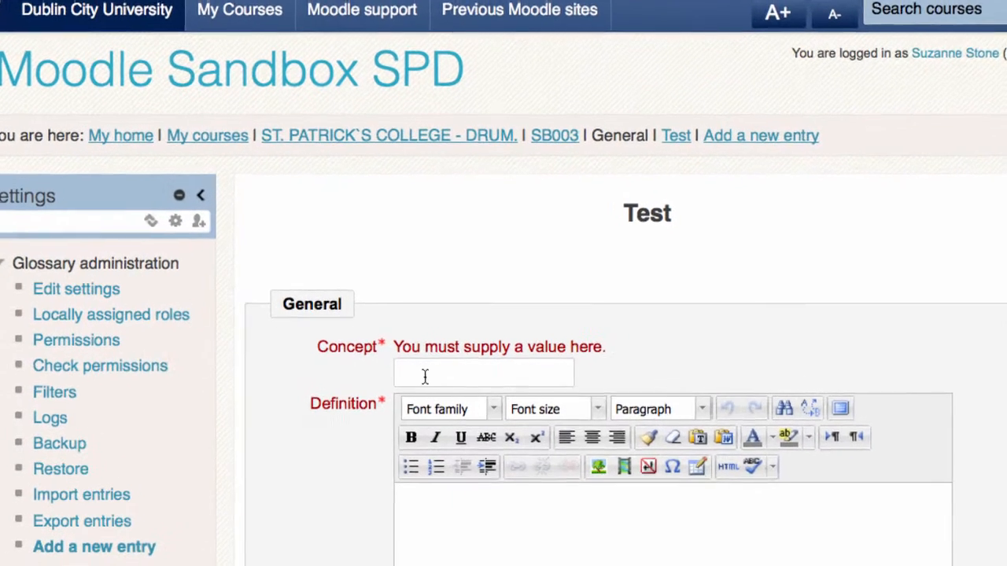
{"action": "type", "text": "Moodle"}
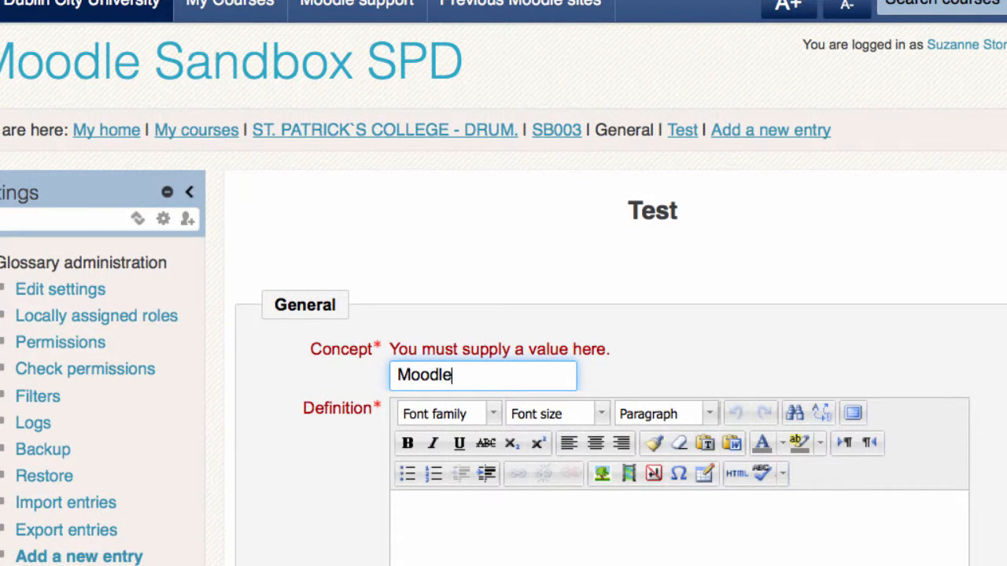
Enter "VLE" in capitals as the definition of the Moodle entry.
{"action": "key", "text": "Tab"}
{"action": "type", "text": "Vle"}
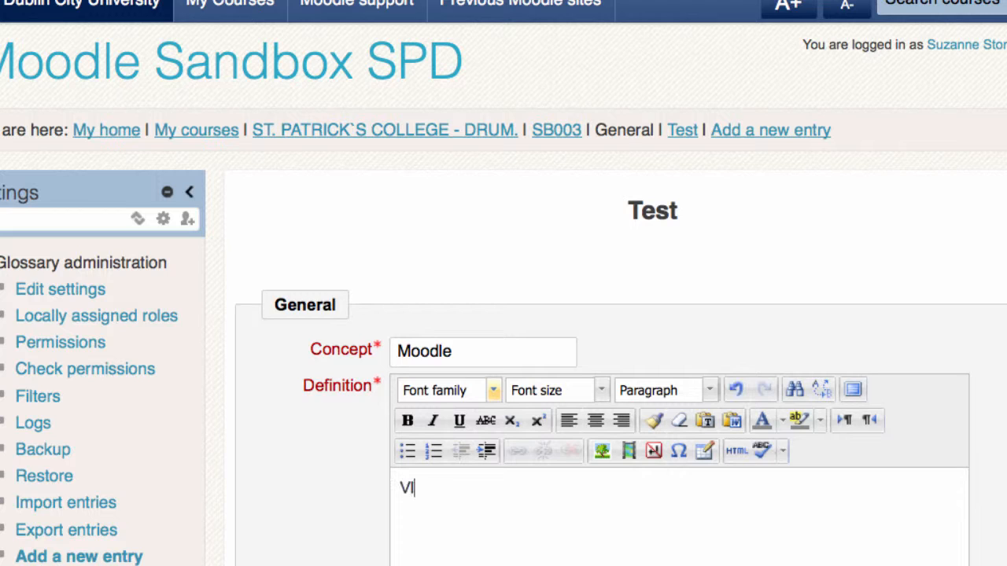
{"action": "key", "text": "BackSpace"}
{"action": "type", "text": "E"}
{"action": "key", "text": "BackSpace"}
{"action": "key", "text": "BackSpace"}
{"action": "type", "text": "LE"}
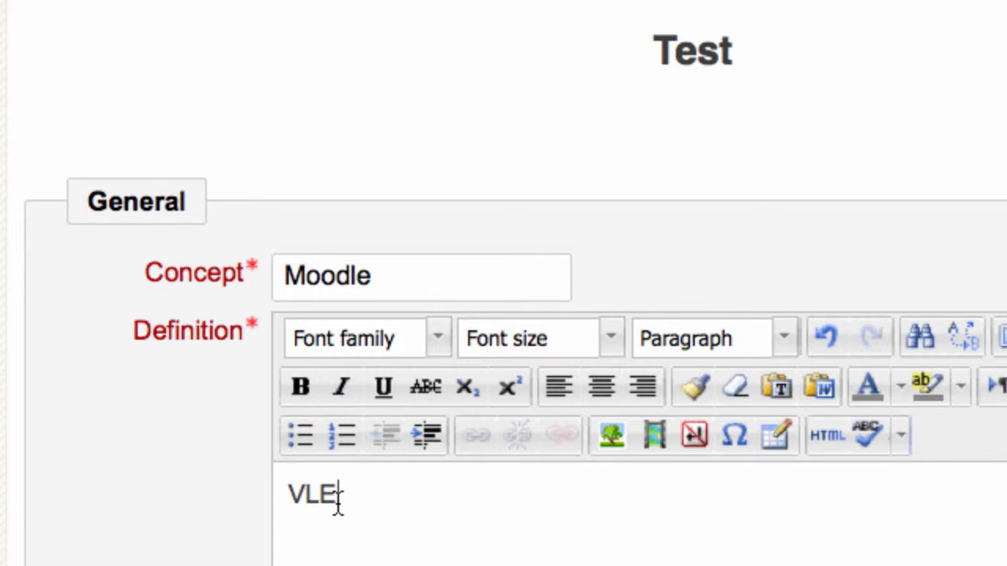
Attach the file CCC.ppt from the Moodle test folder in Finder to the glossary entry.
{"action": "left_click_drag", "start_coordinate": [338, 497], "coordinate": [281, 495]}
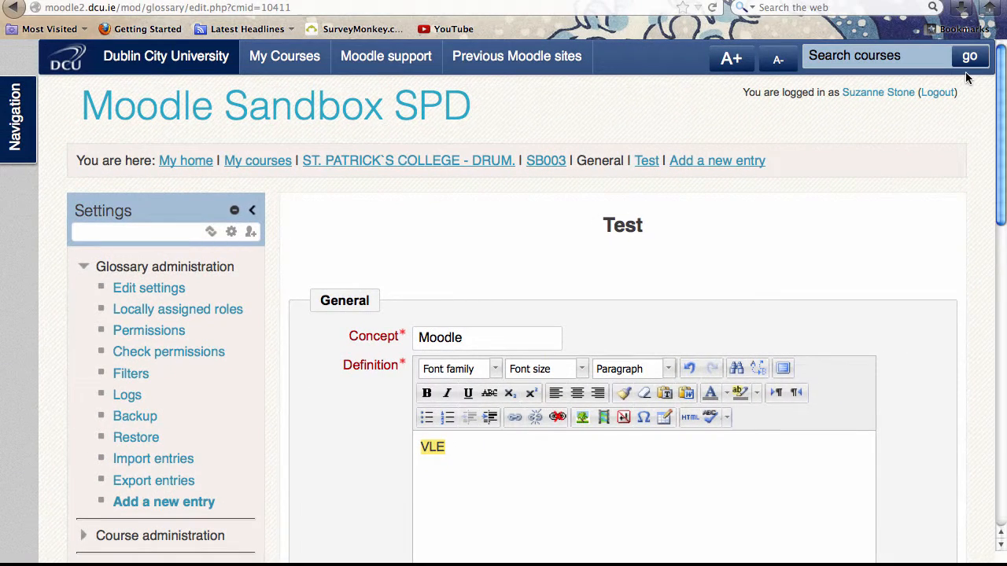
{"action": "left_click_drag", "start_coordinate": [1001, 74], "coordinate": [1001, 193]}
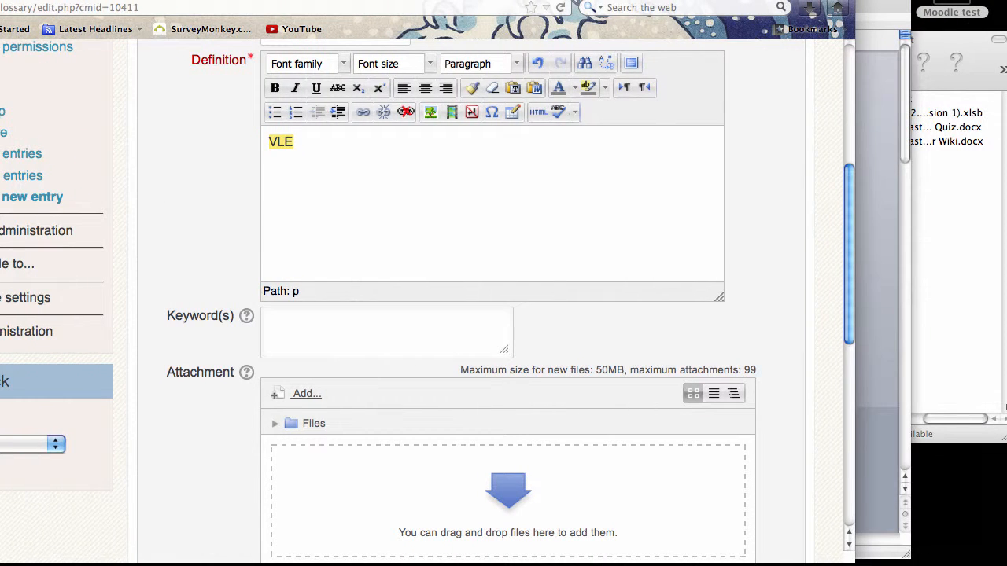
{"action": "left_click", "coordinate": [959, 59]}
{"action": "left_click_drag", "start_coordinate": [866, 101], "coordinate": [559, 495]}
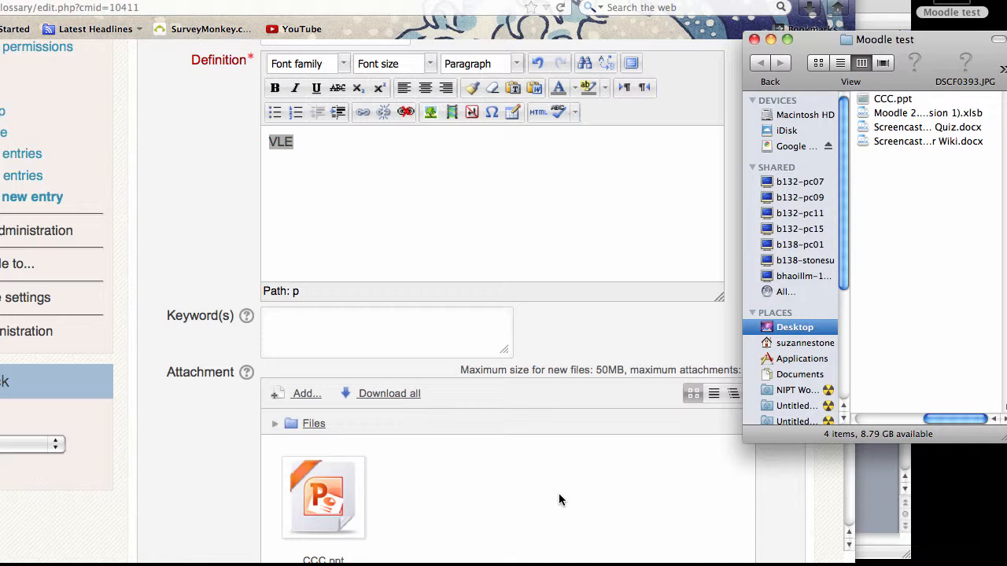
{"action": "left_click", "coordinate": [639, 2]}
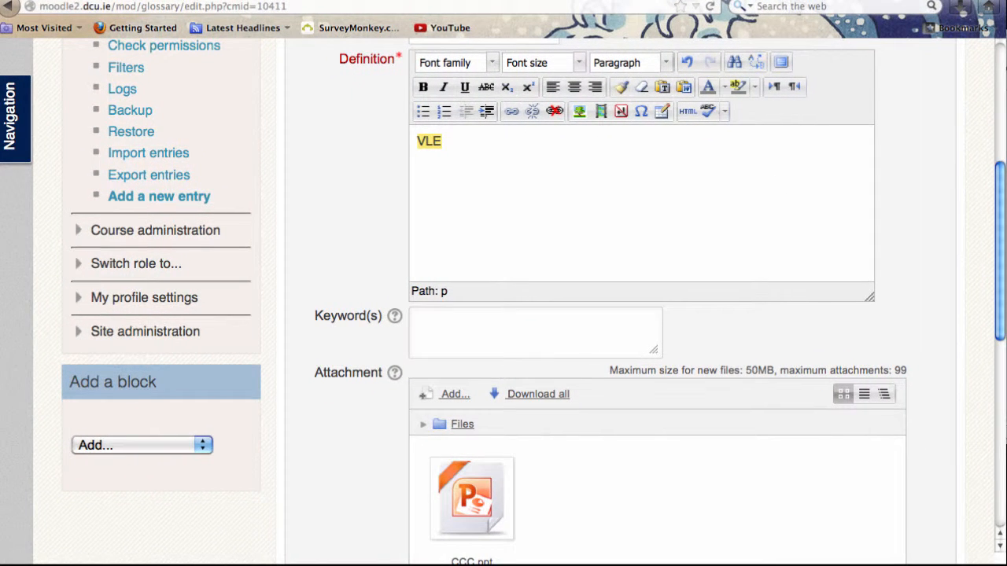
Enter "Moodle" and "eLearning" on separate lines as keywords for the entry.
{"action": "left_click", "coordinate": [430, 331]}
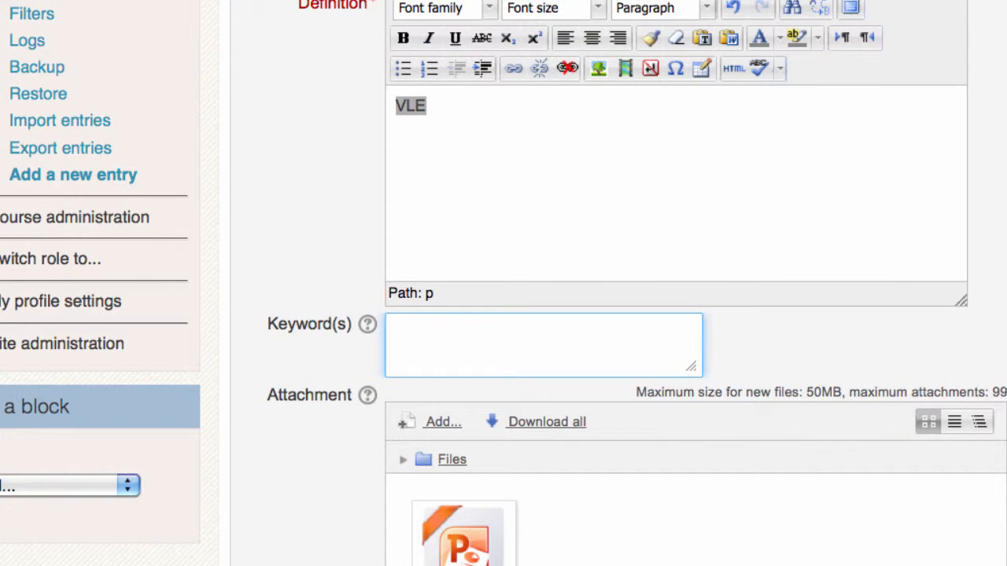
{"action": "type", "text": "Moodle"}
{"action": "key", "text": "Return"}
{"action": "type", "text": "eLearni"}
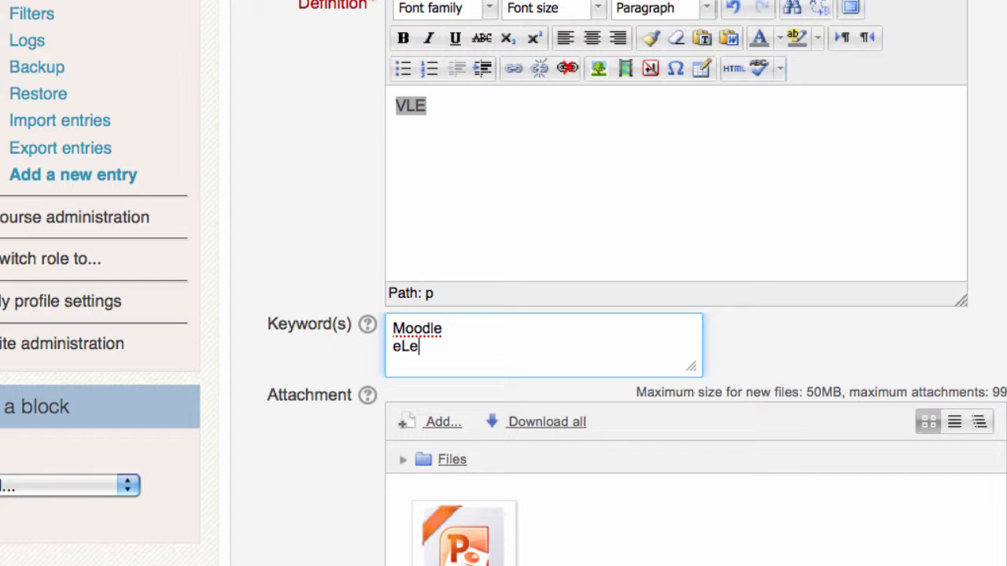
{"action": "type", "text": "ng"}
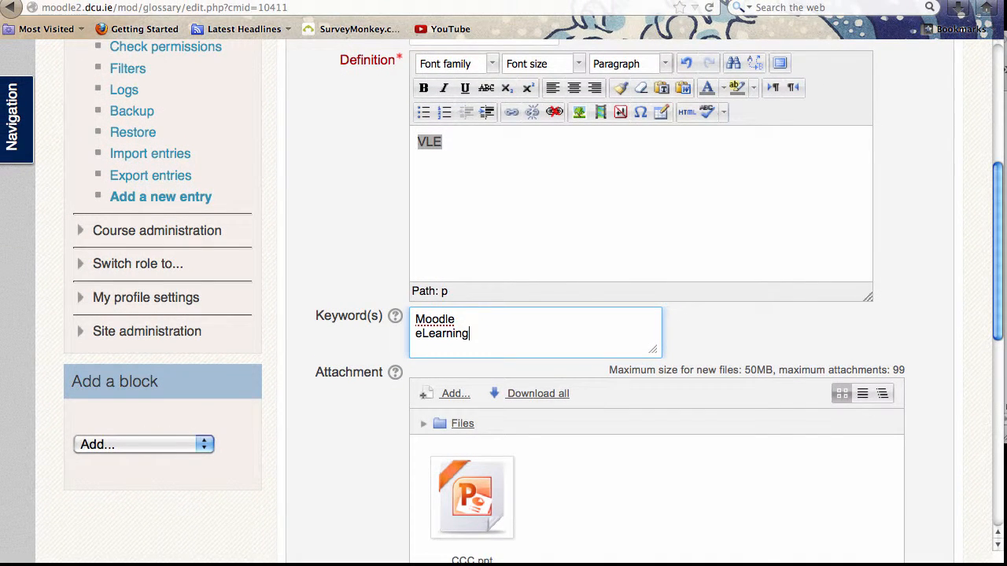
Enable automatic linking for the Moodle entry and save the changes.
{"action": "left_click_drag", "start_coordinate": [994, 234], "coordinate": [1004, 376]}
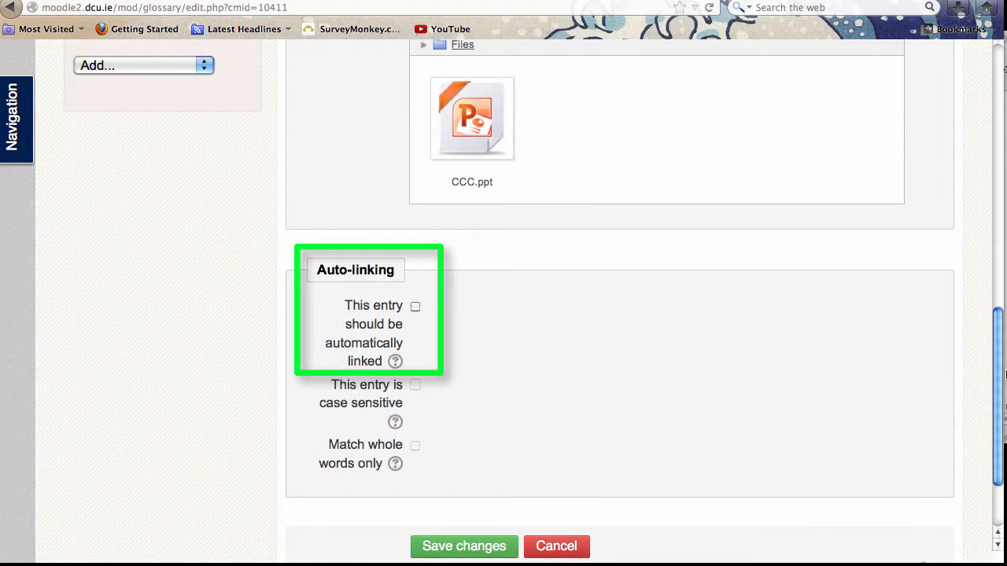
{"action": "left_click", "coordinate": [415, 306]}
{"action": "left_click", "coordinate": [435, 553]}
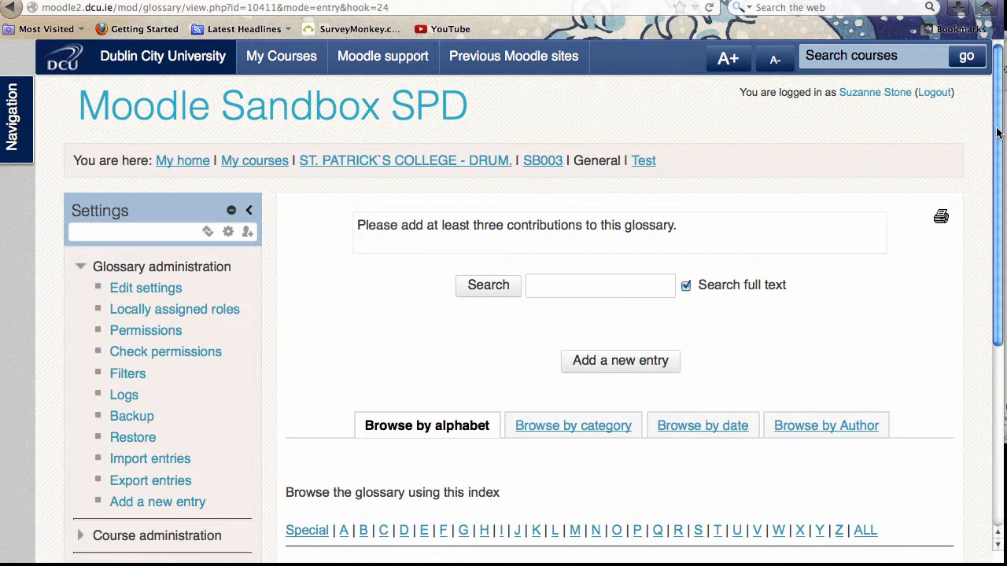
Browse the Test glossary by author and search its full text for "moodle".
{"action": "left_click_drag", "start_coordinate": [999, 138], "coordinate": [999, 293]}
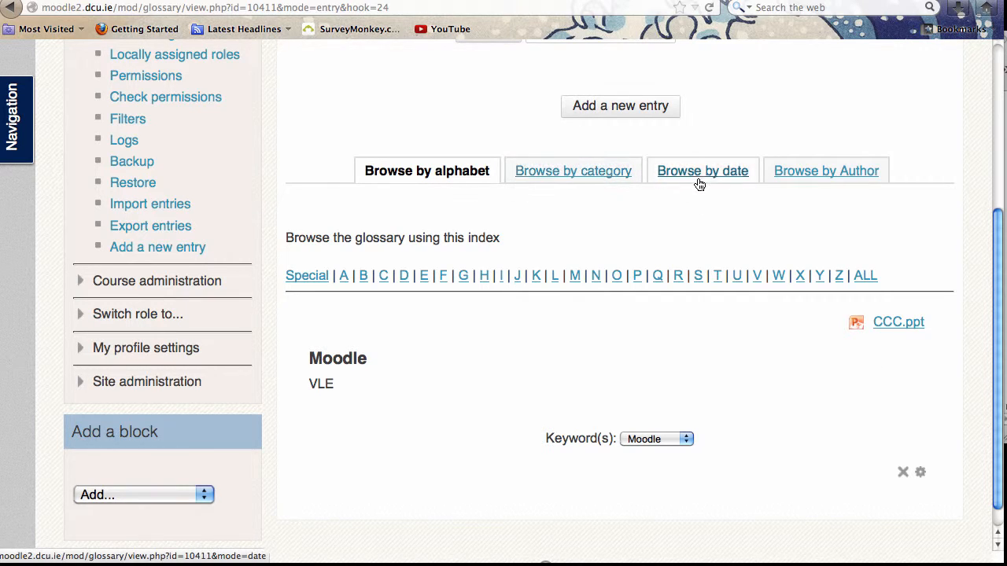
{"action": "left_click", "coordinate": [805, 175]}
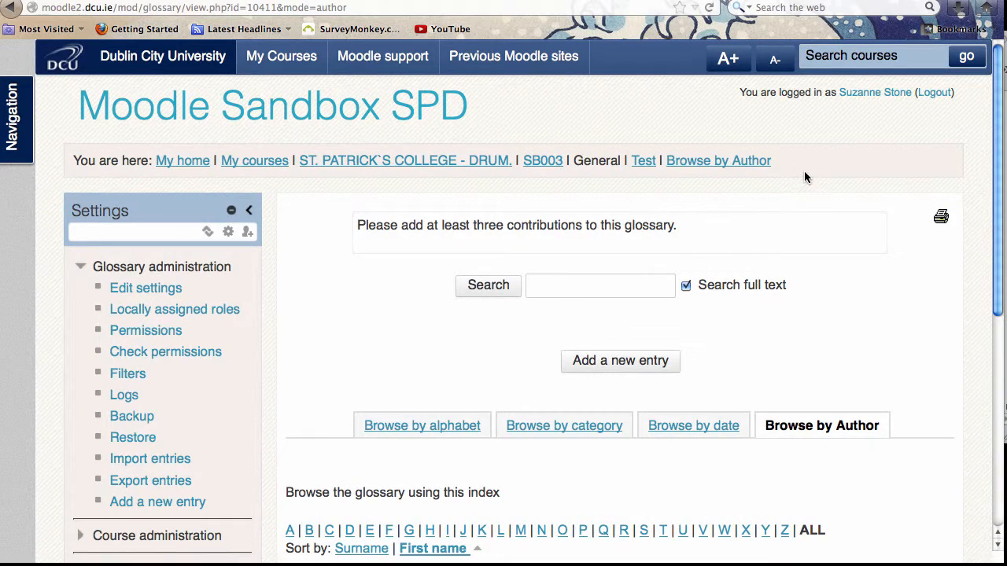
{"action": "left_click", "coordinate": [549, 291]}
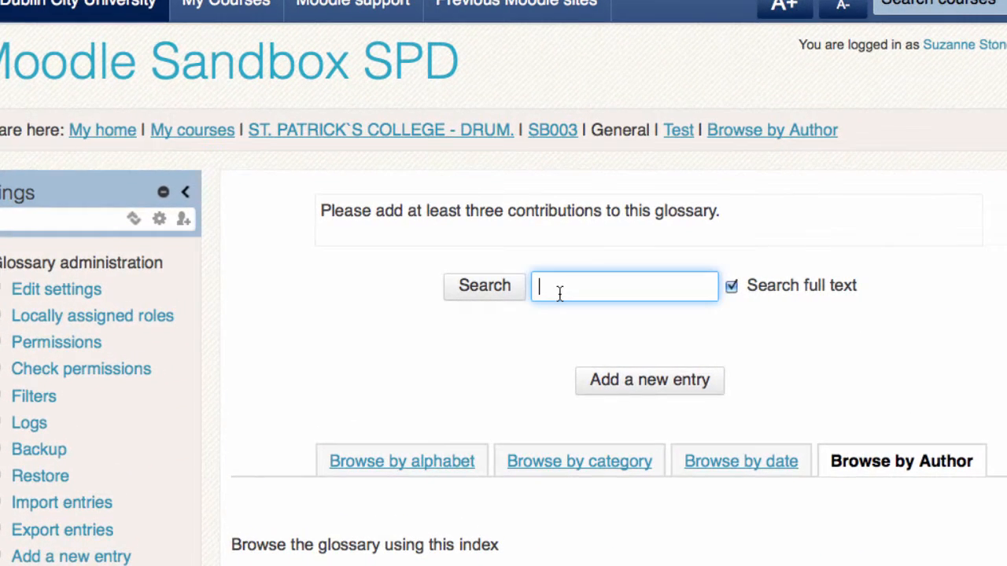
{"action": "type", "text": "moodle"}
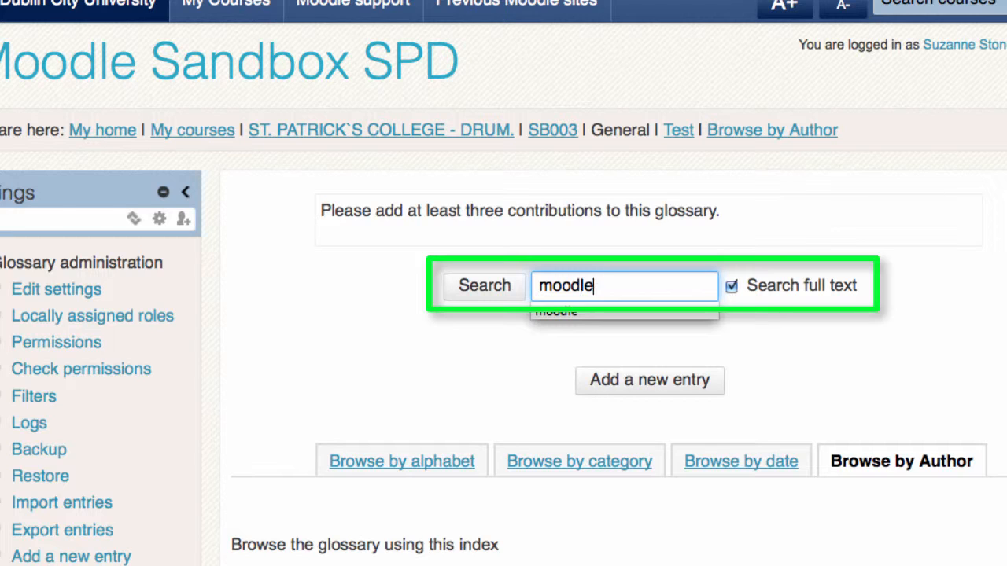
{"action": "left_click", "coordinate": [500, 292]}
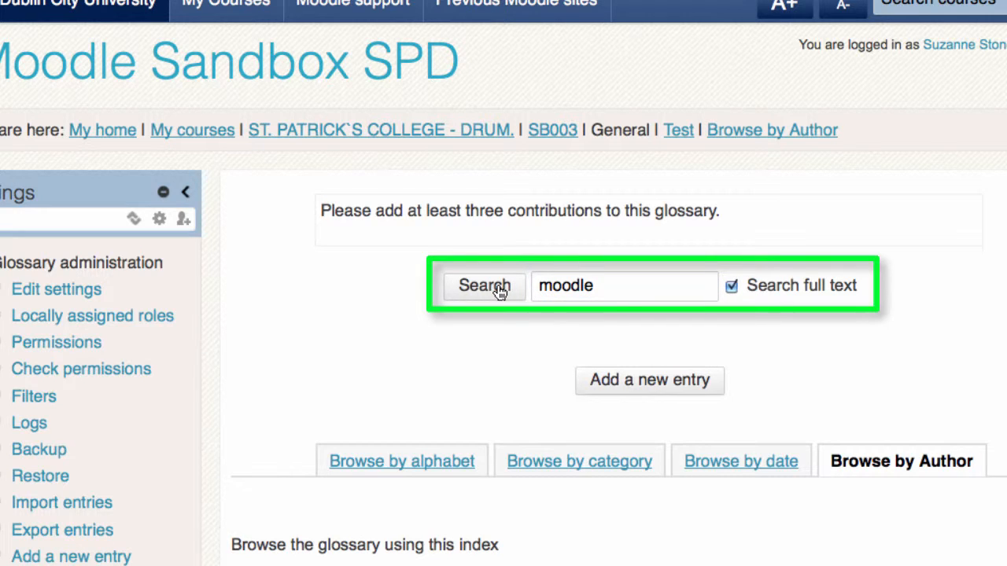